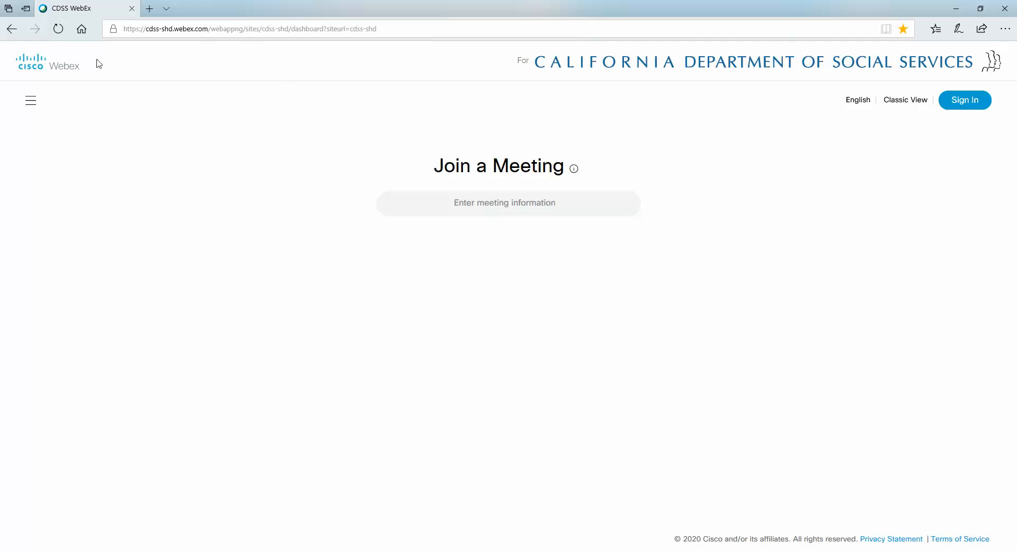
Sign in to Webex with the suggested work e-mail, then pick the Microsoft account
left_click(973, 106)
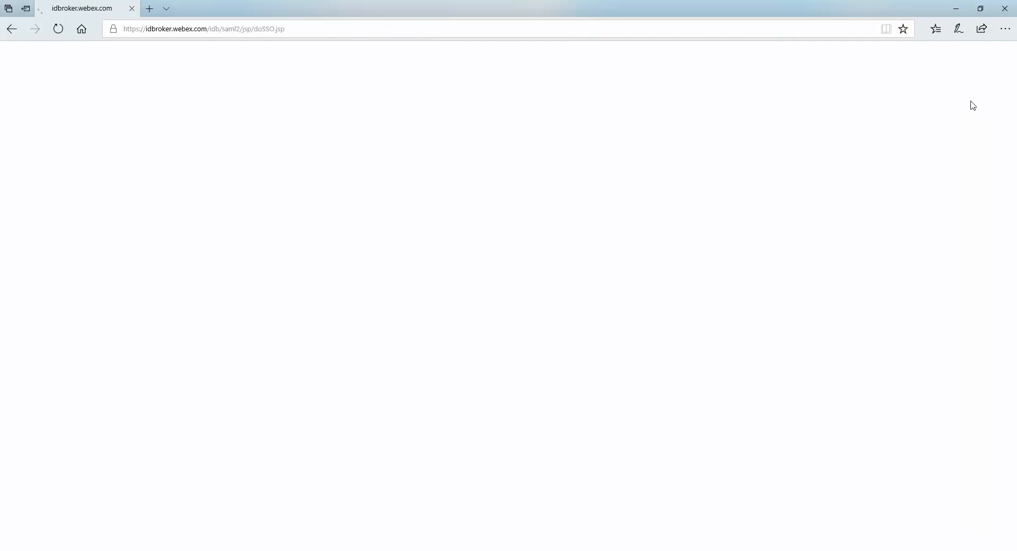
type("as")
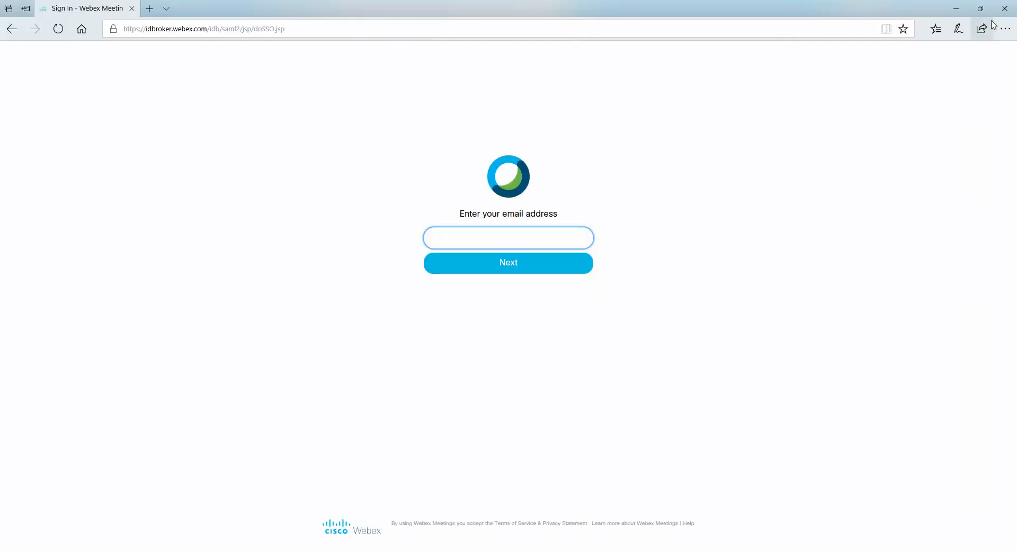
type("hley")
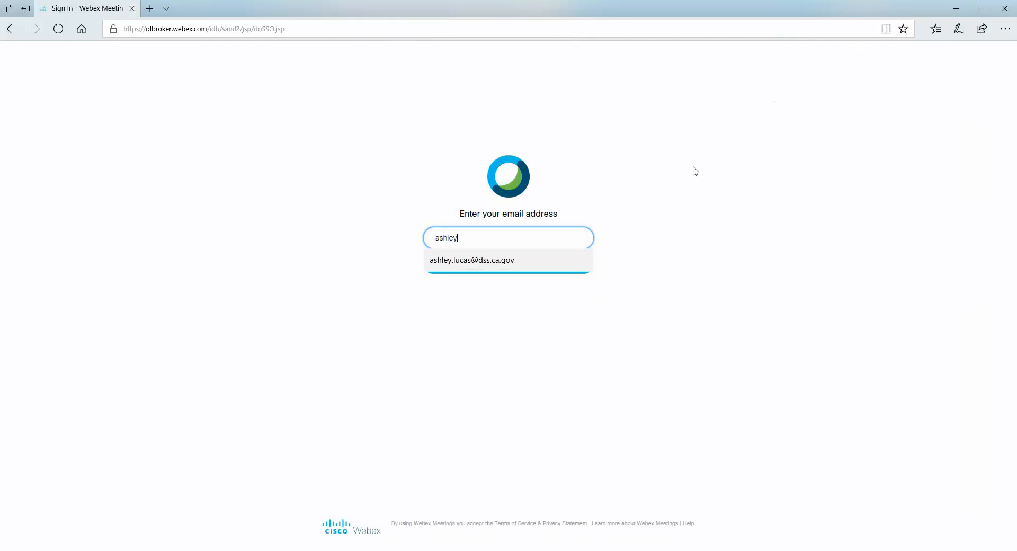
left_click(501, 261)
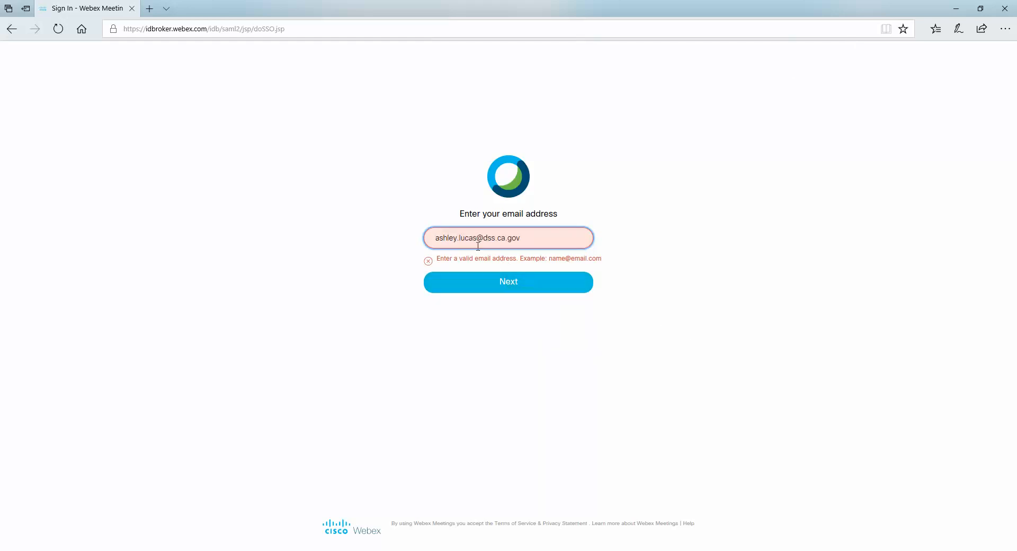
left_click(514, 295)
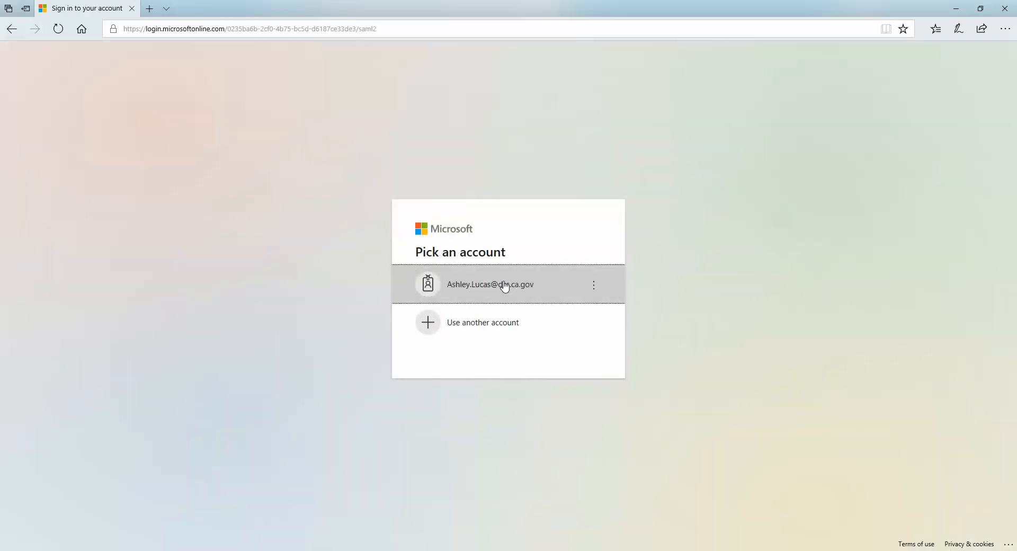
left_click(504, 286)
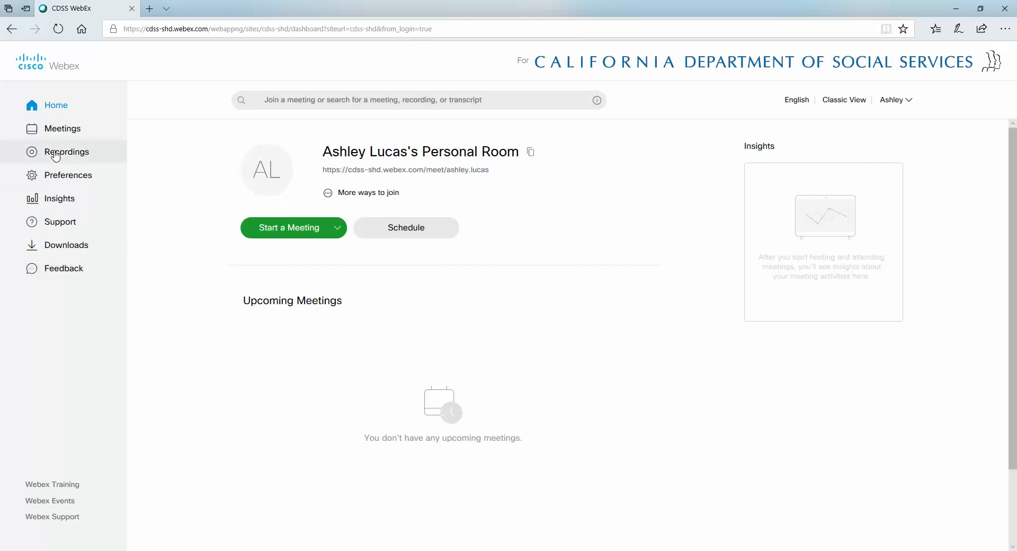
Open My Webex Meetings, showing no meetings for 08/03/2020–08/09/2020
left_click(53, 133)
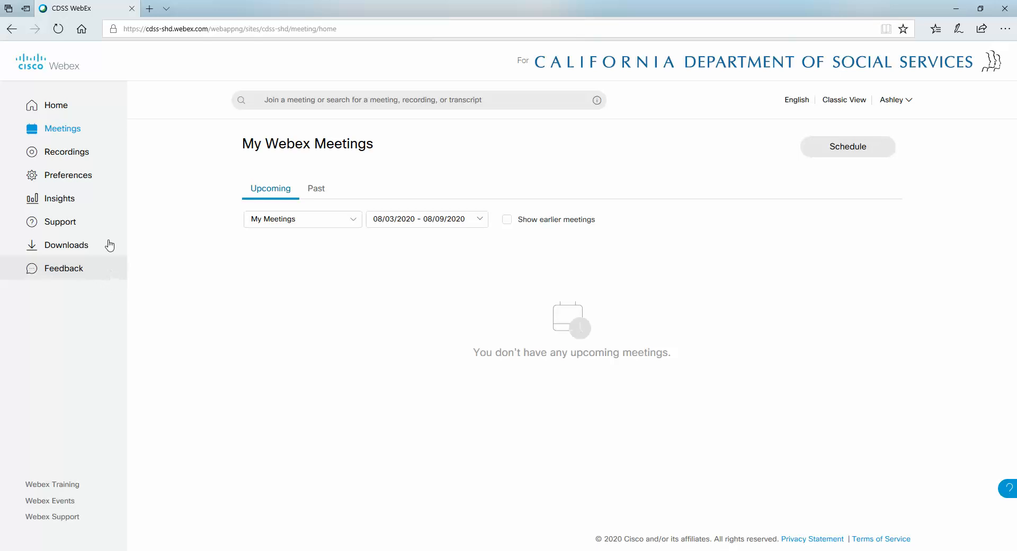
Open the My Recorded Meetings page from the sidebar's Recordings entry
left_click(59, 152)
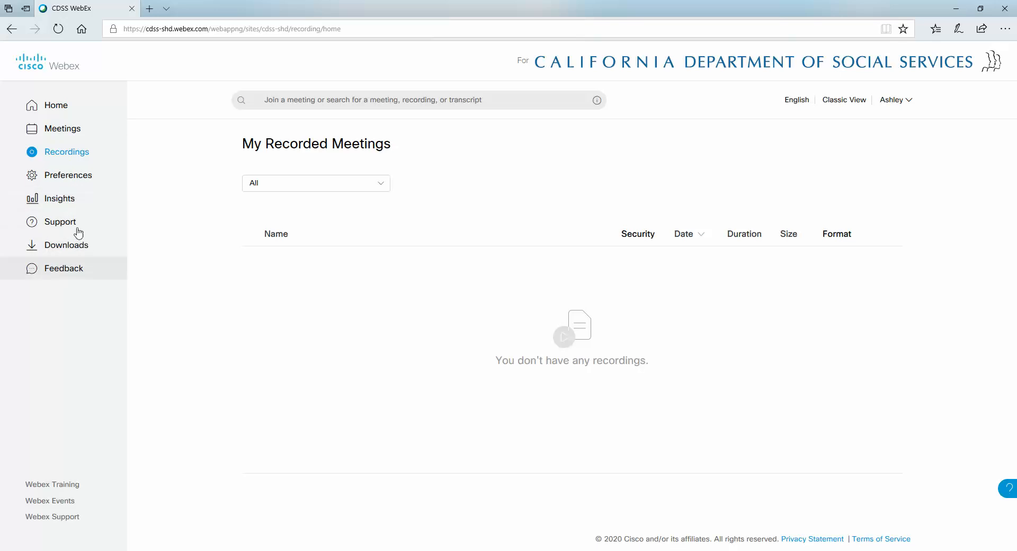
Open Preferences, showing General settings of Pacific Time (UTC-07:00), English, United States
left_click(70, 180)
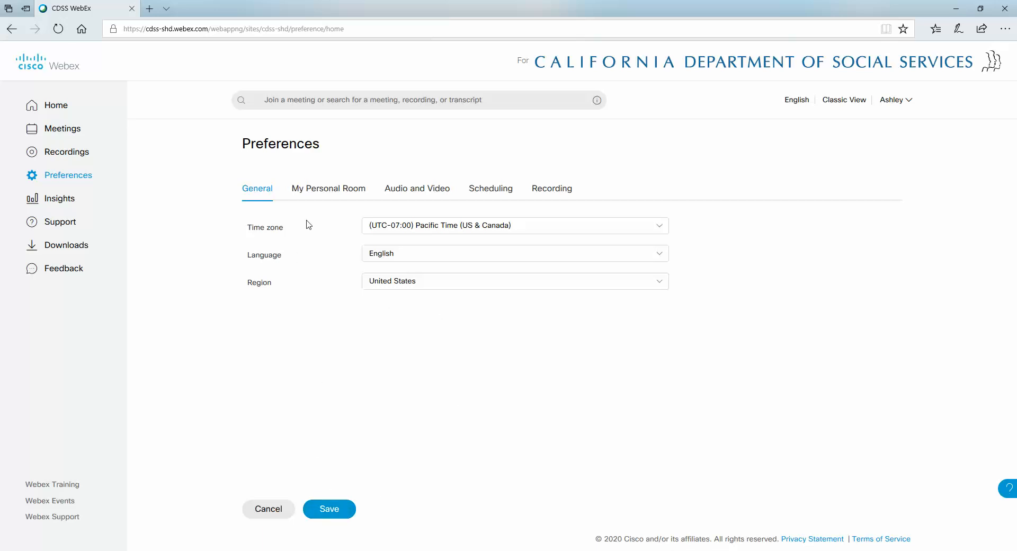
Rename the personal room by adding 'Judge' and replacing 'Personal' with 'Court'
left_click(317, 195)
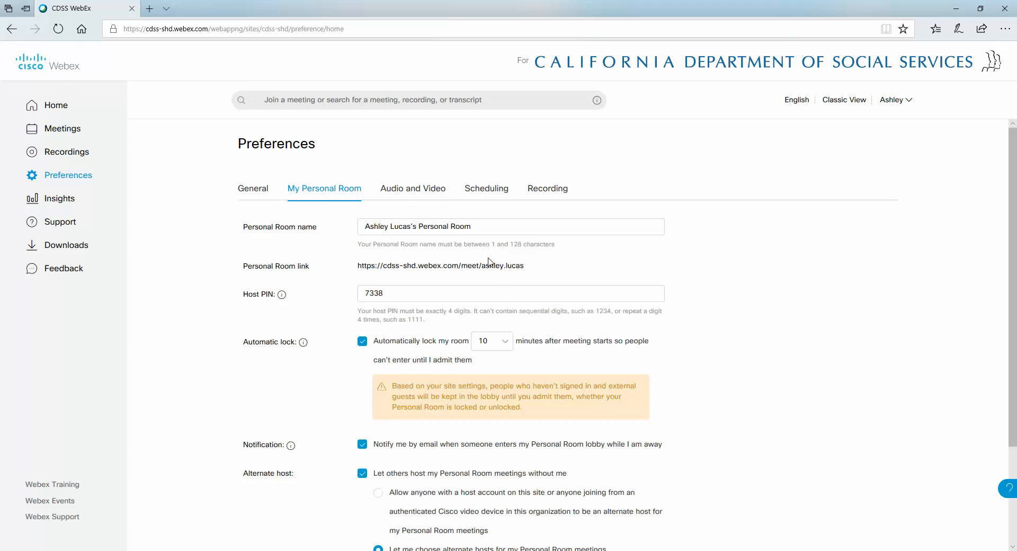
left_click_drag(365, 226, 507, 224)
left_click(364, 227)
type("Judge")
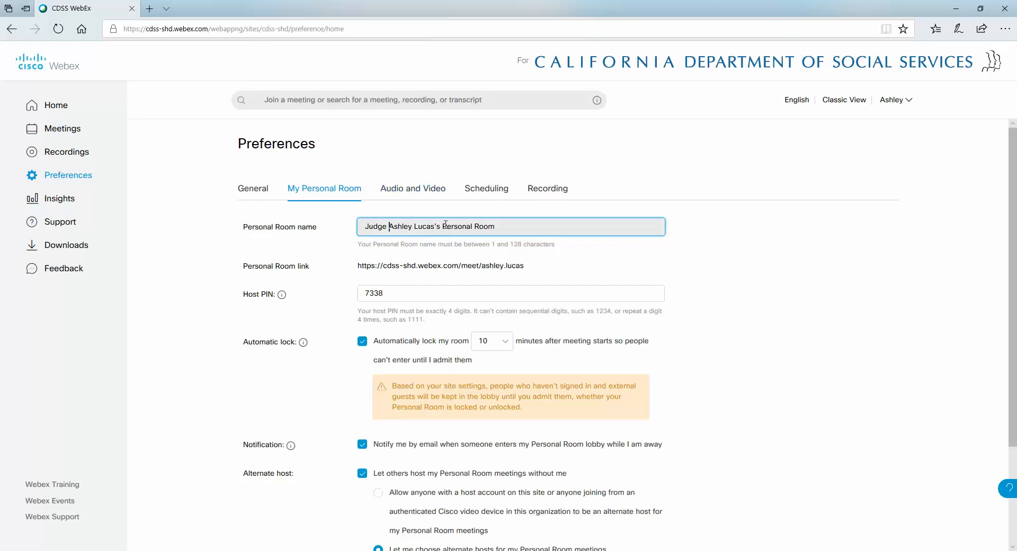
left_click_drag(443, 226, 476, 239)
key("BackSpace")
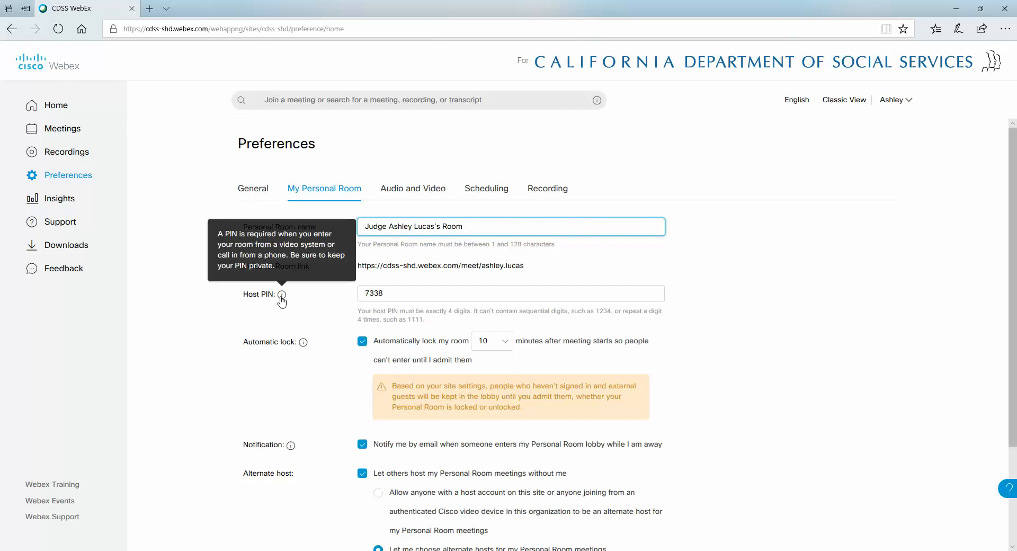
mouse_move(282, 297)
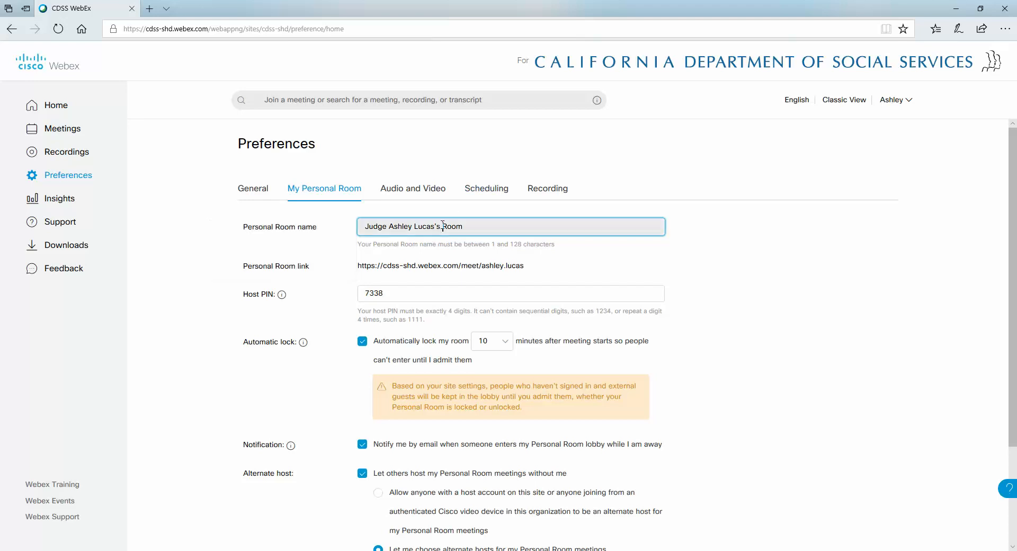
type("Court")
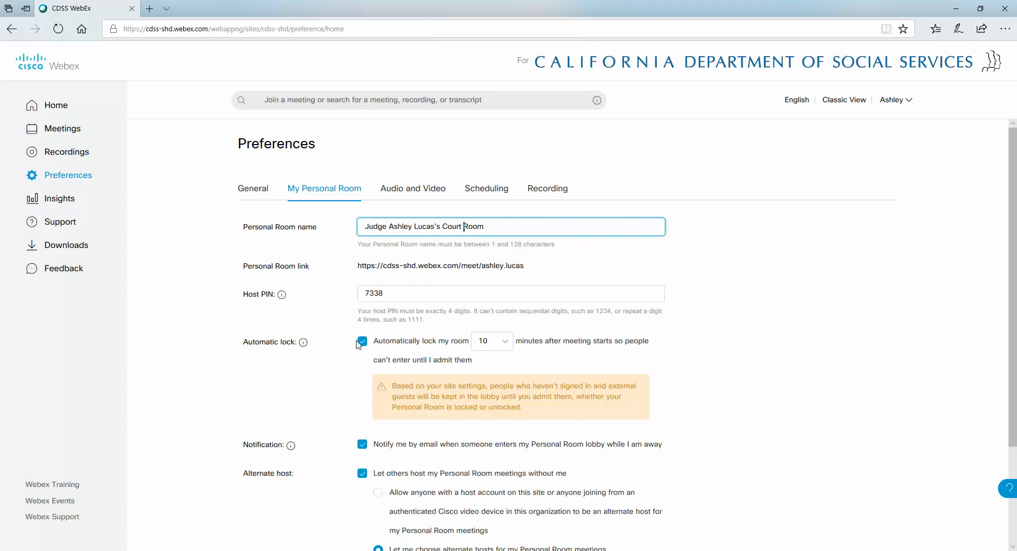
Set the personal room's automatic lock delay to 0 minutes with auto-lock left on
left_click(490, 344)
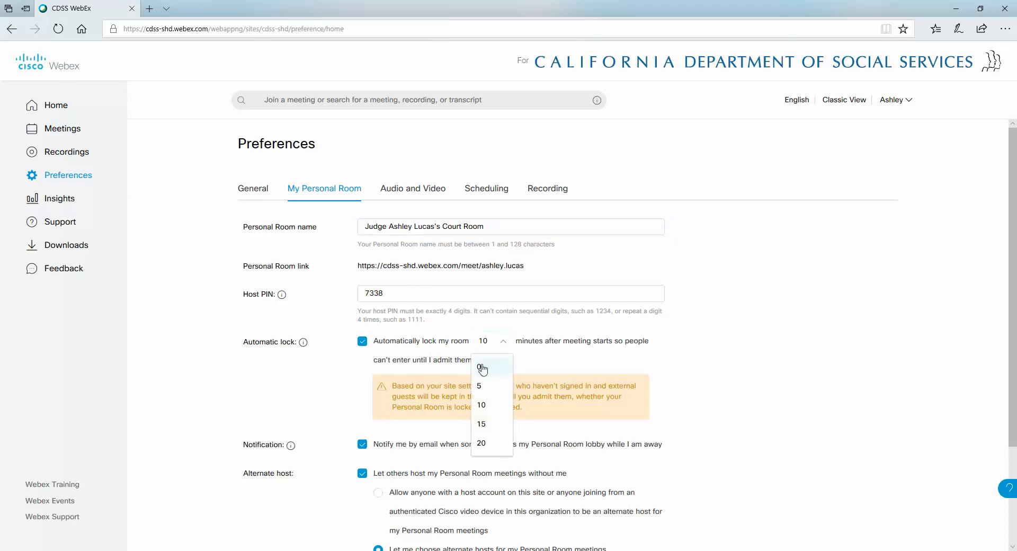
left_click(482, 368)
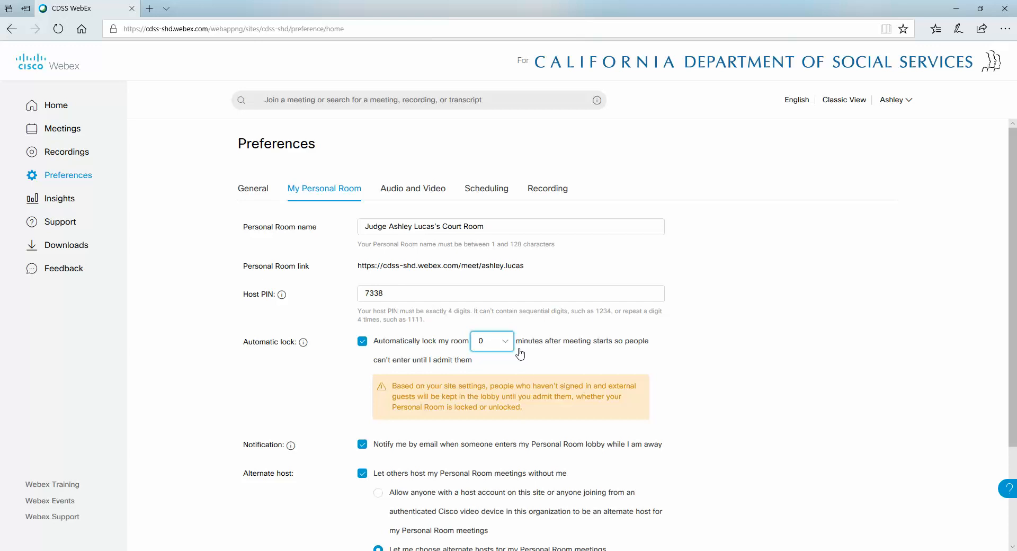
left_click(363, 342)
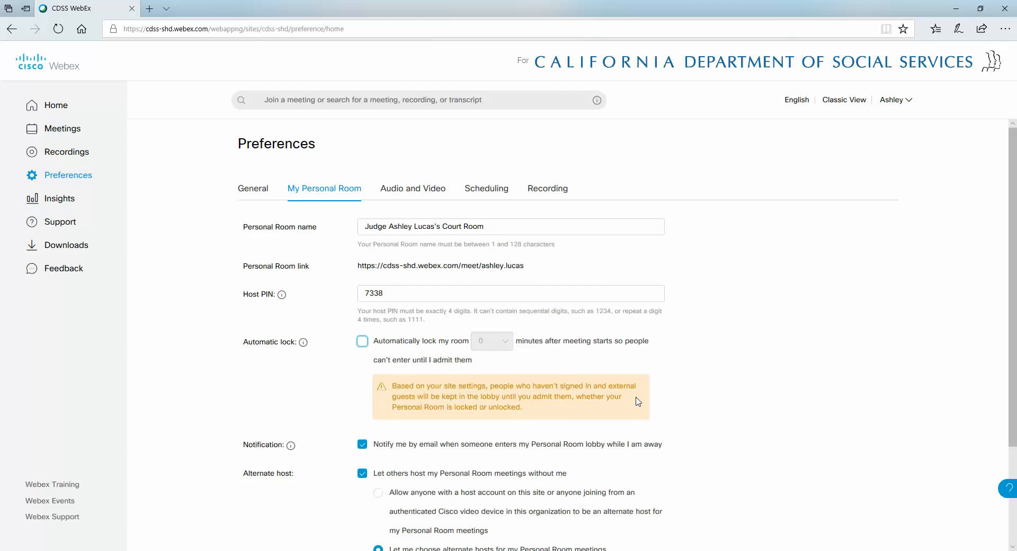
left_click(363, 342)
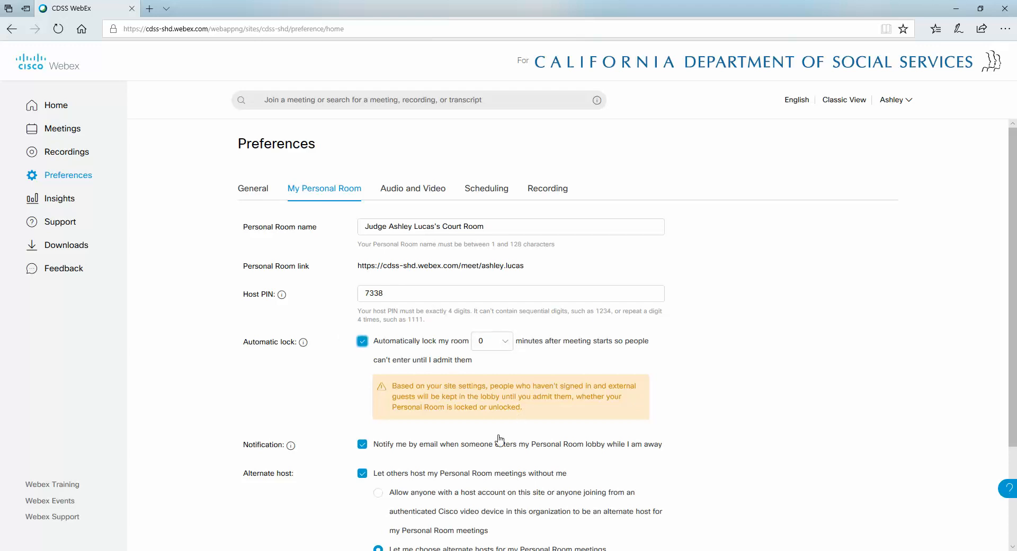
Choose 'Allow anyone with a host account on this site' as the alternate host option
scroll(500, 439, "down", 2)
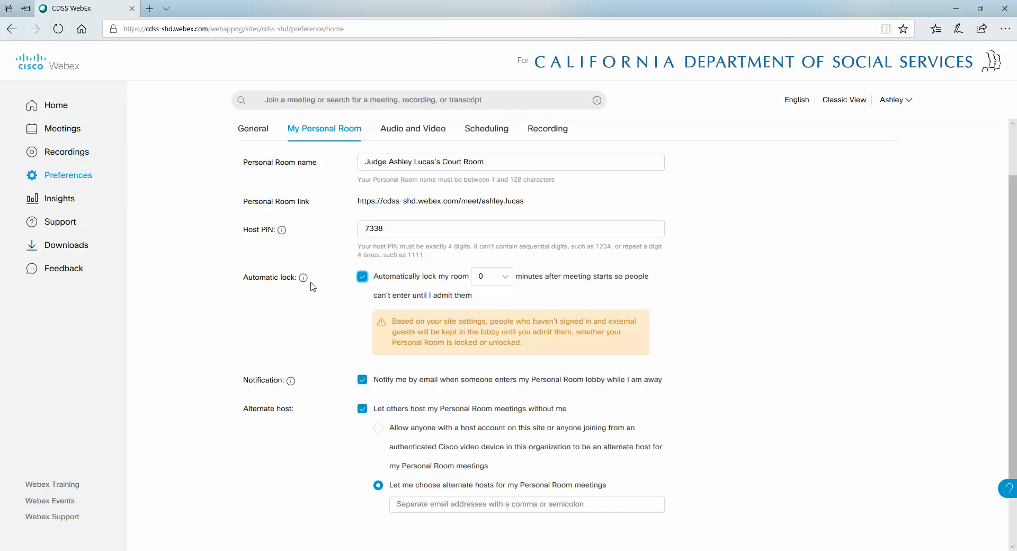
mouse_move(304, 280)
left_click(380, 430)
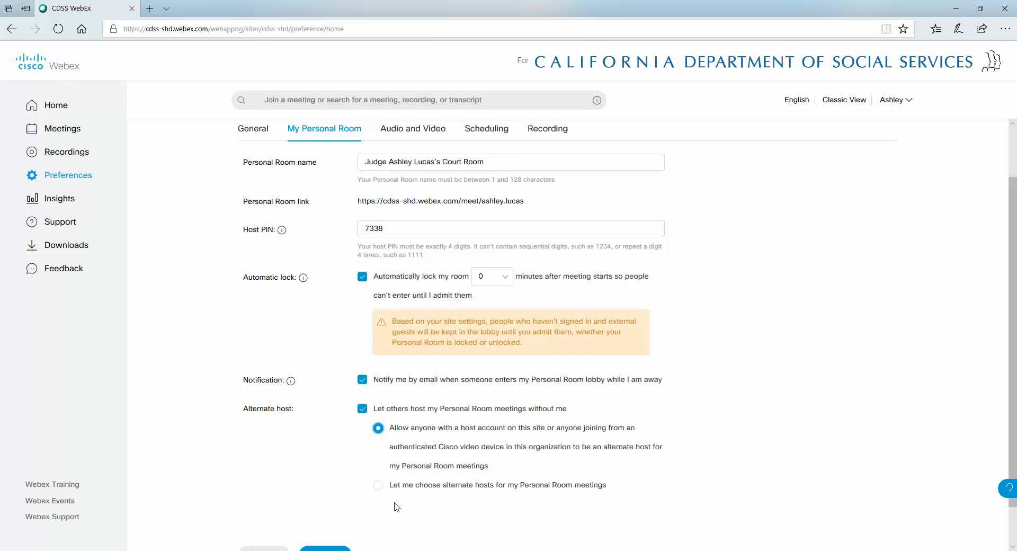
left_click(451, 486)
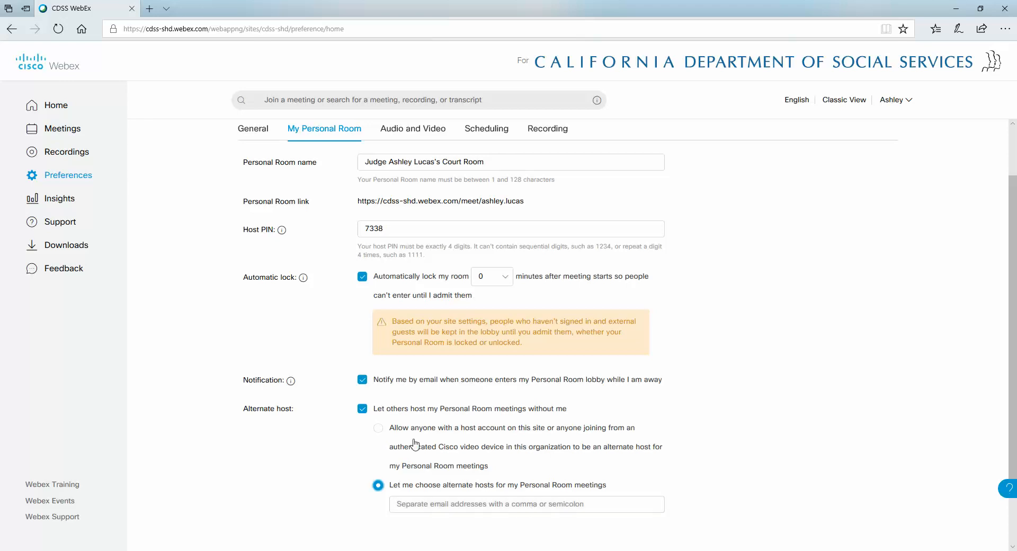
left_click(380, 428)
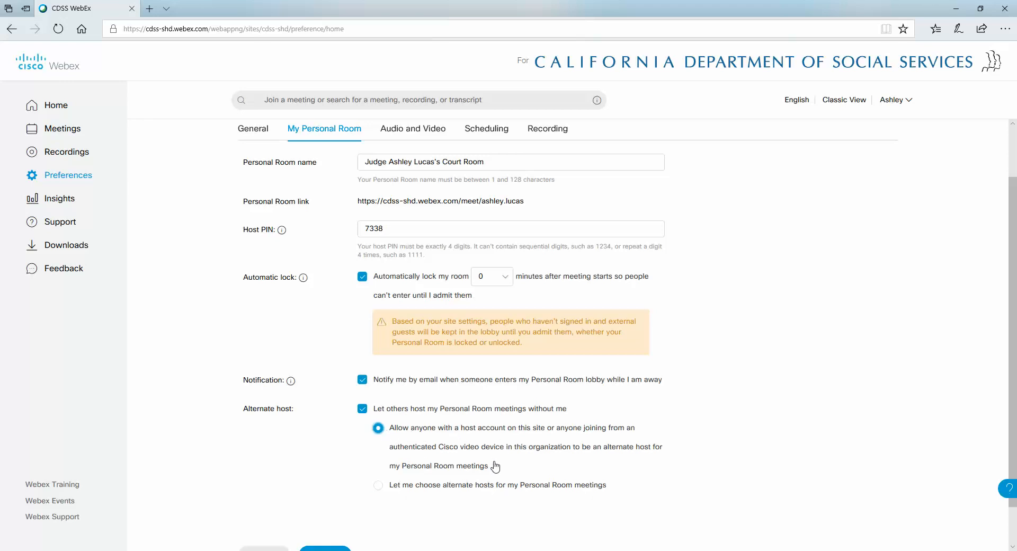
Save the My Personal Room tab, getting the 'Your changes have been saved' confirmation
scroll(445, 455, "down", 1)
scroll(448, 297, "up", 2)
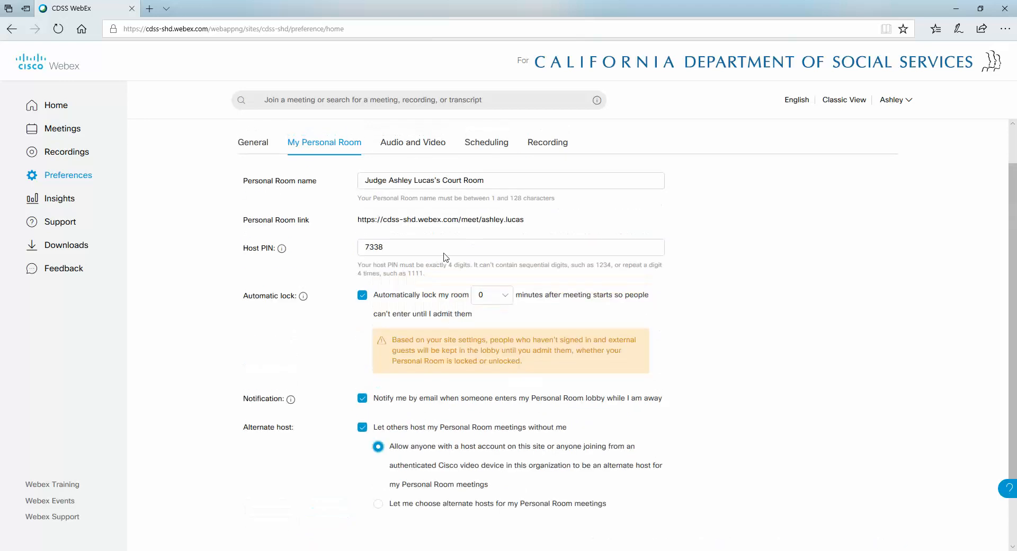
scroll(435, 261, "down", 1)
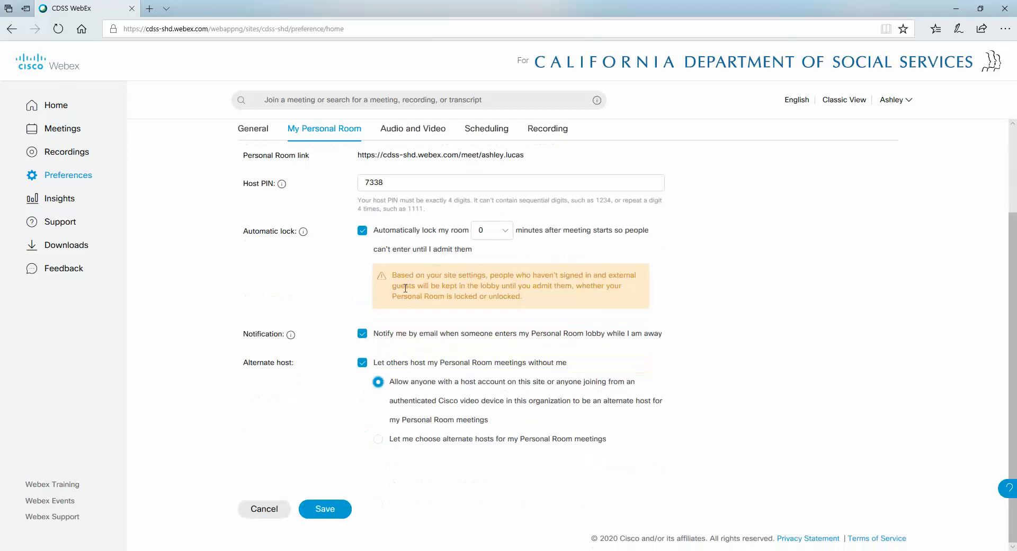
left_click(327, 511)
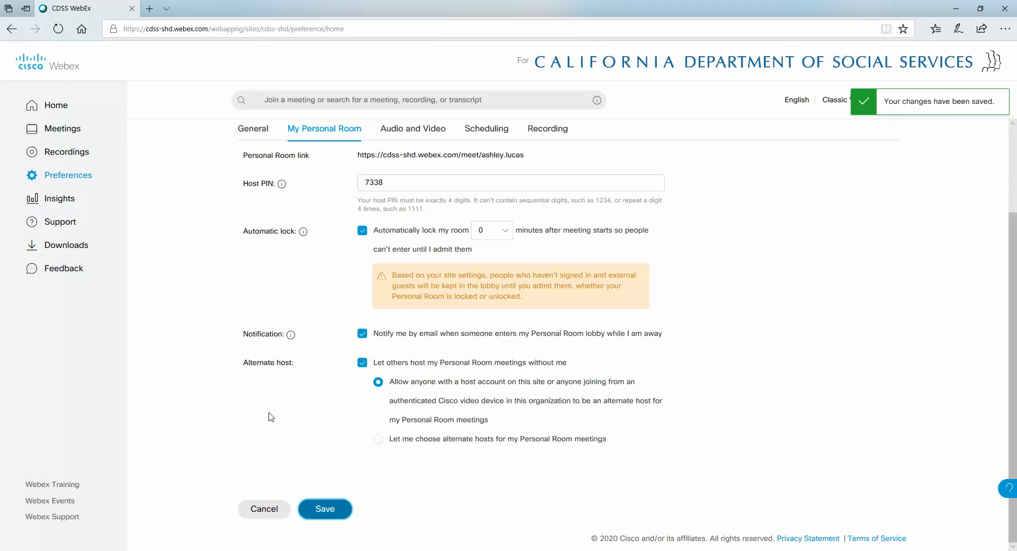
scroll(269, 414, "up", 3)
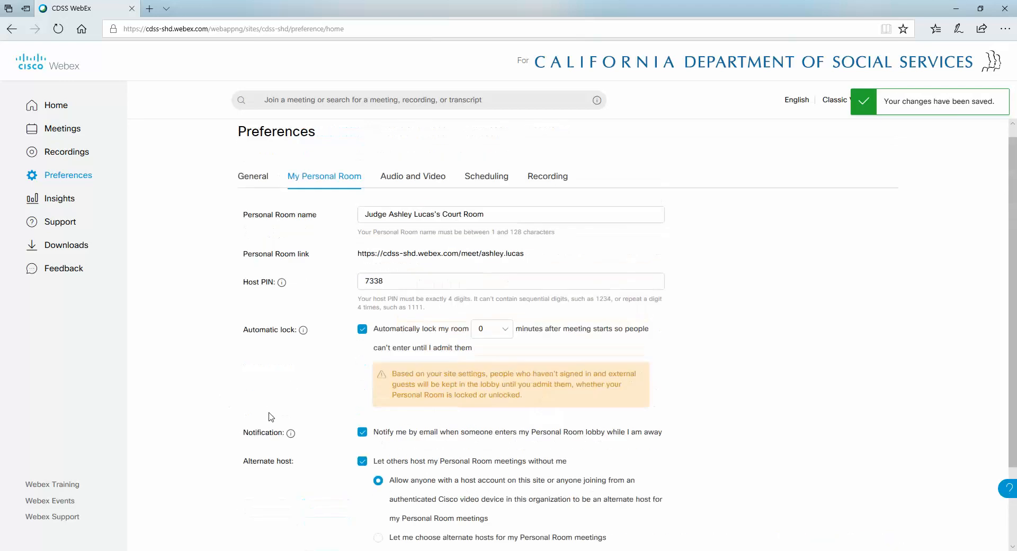
Open the Audio and Video tab and bring up the 'Join me now in my Personal Room' email
left_click(416, 192)
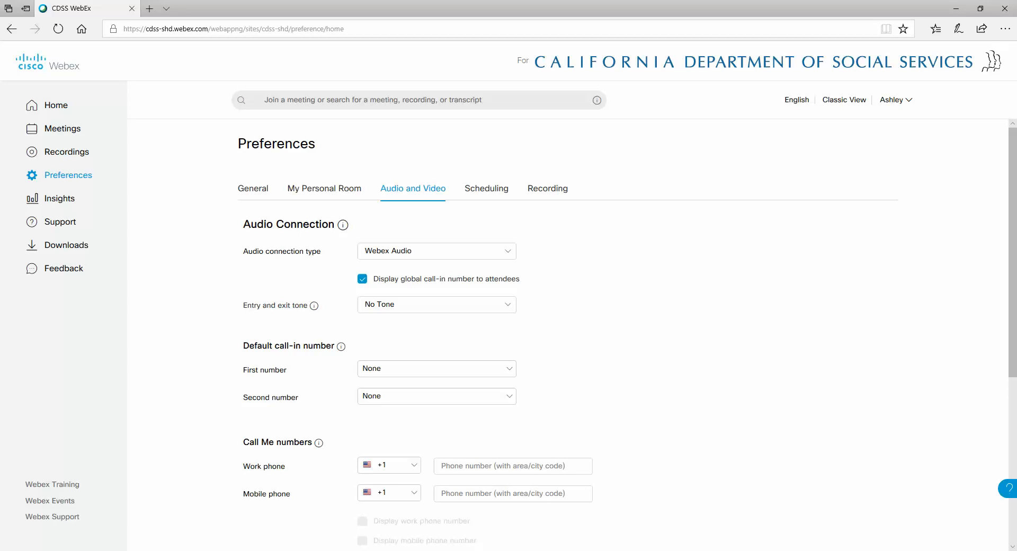
left_click_drag(204, 549, 461, 48)
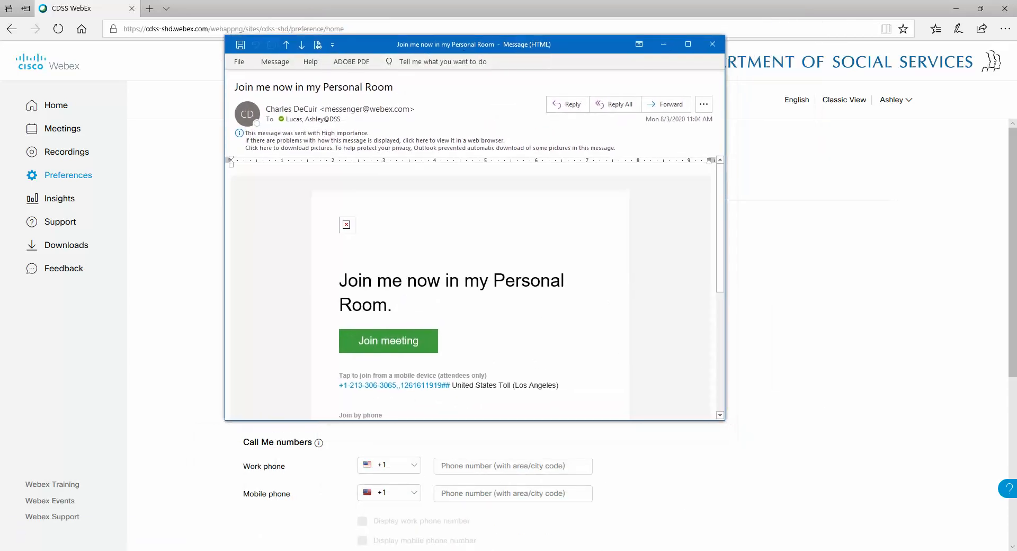
left_click_drag(467, 424, 459, 540)
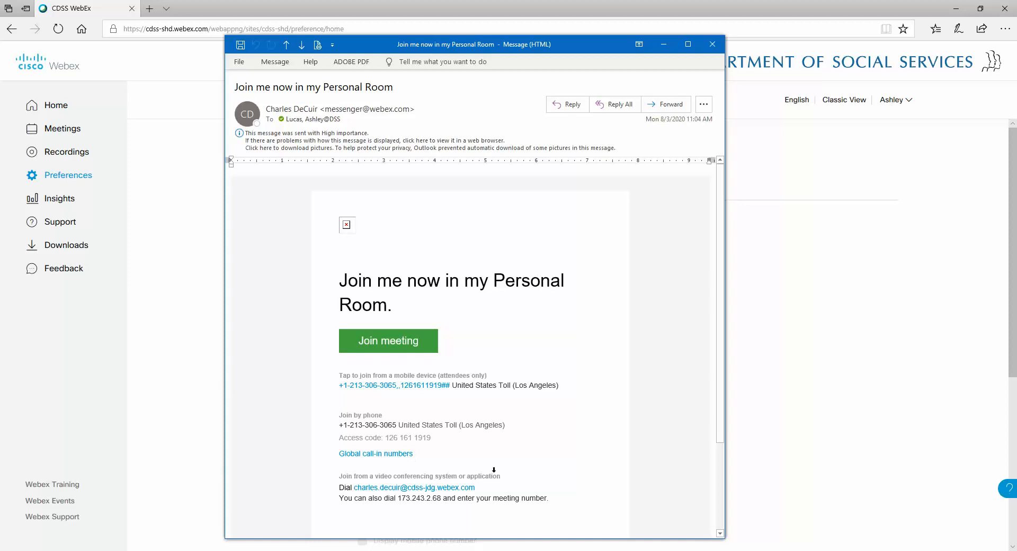
key("Escape")
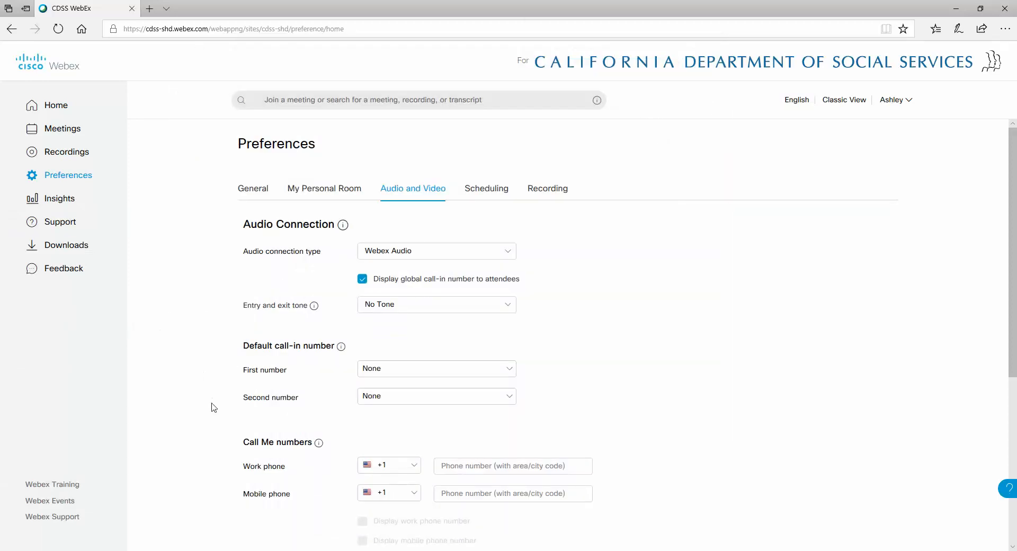
Set the entry and exit tone to Announce Name, after briefly trying Beep
left_click(420, 317)
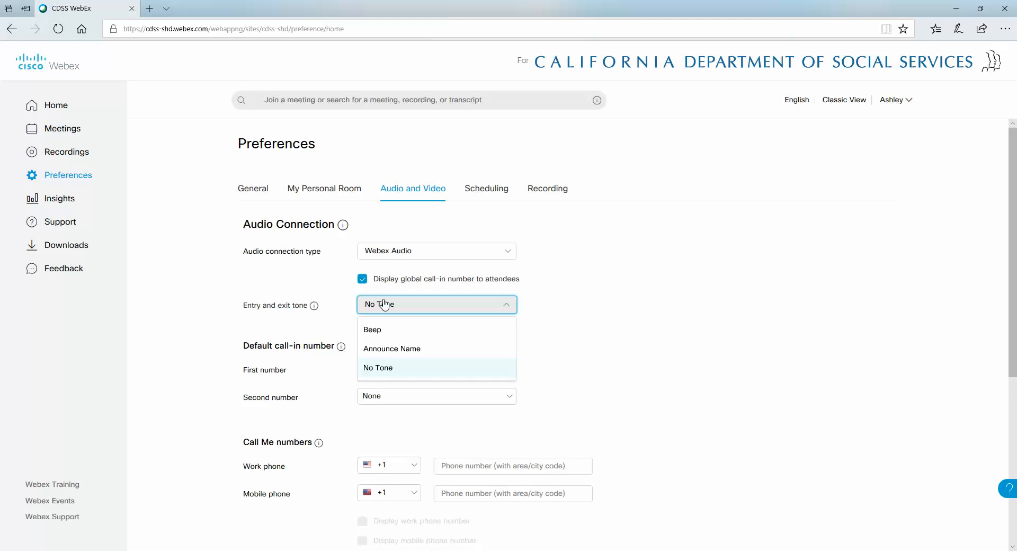
left_click(387, 350)
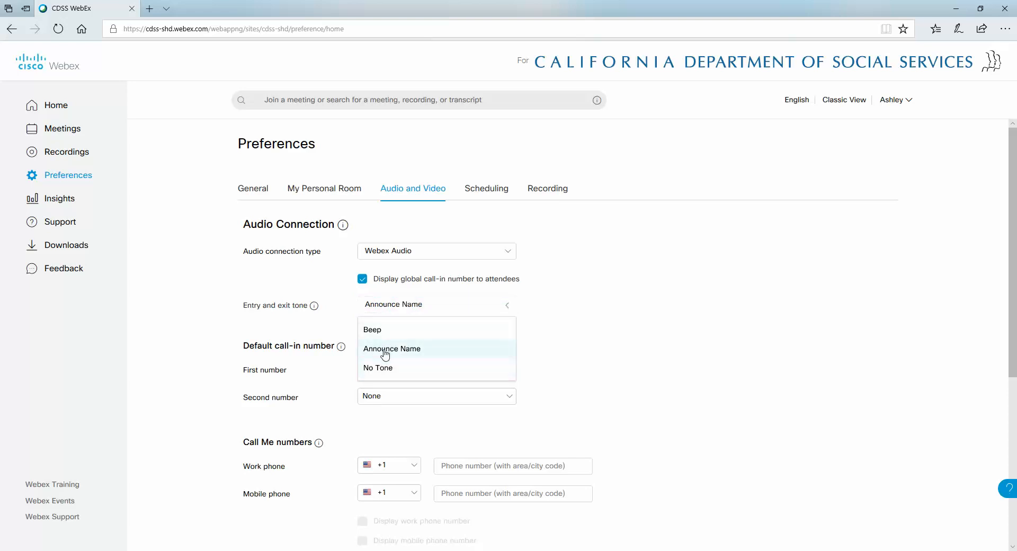
left_click(452, 306)
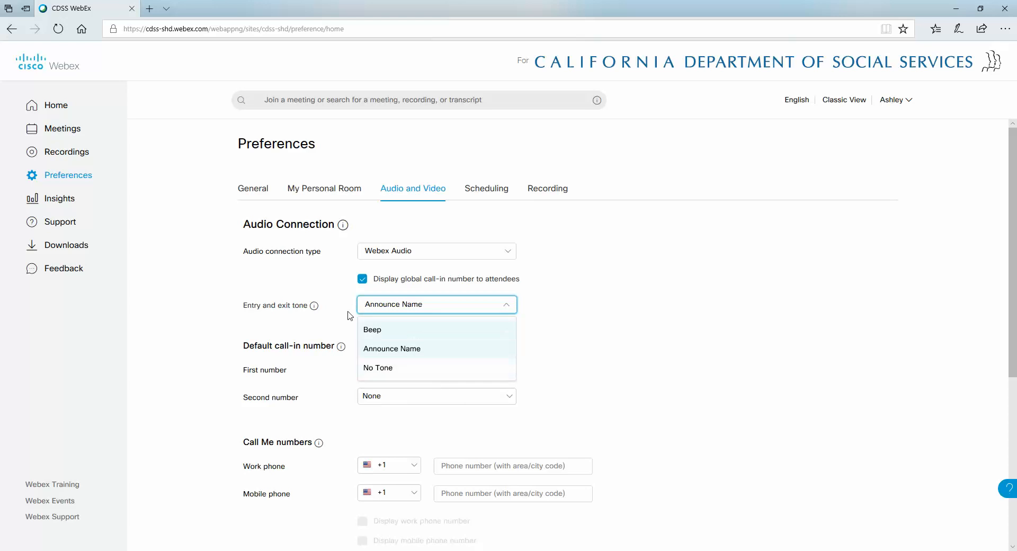
left_click(379, 335)
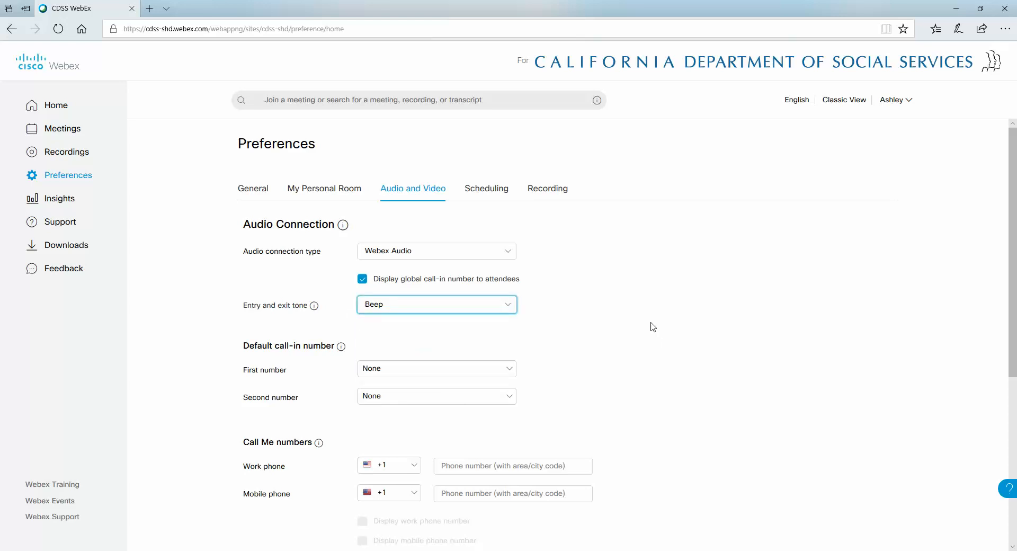
left_click(511, 312)
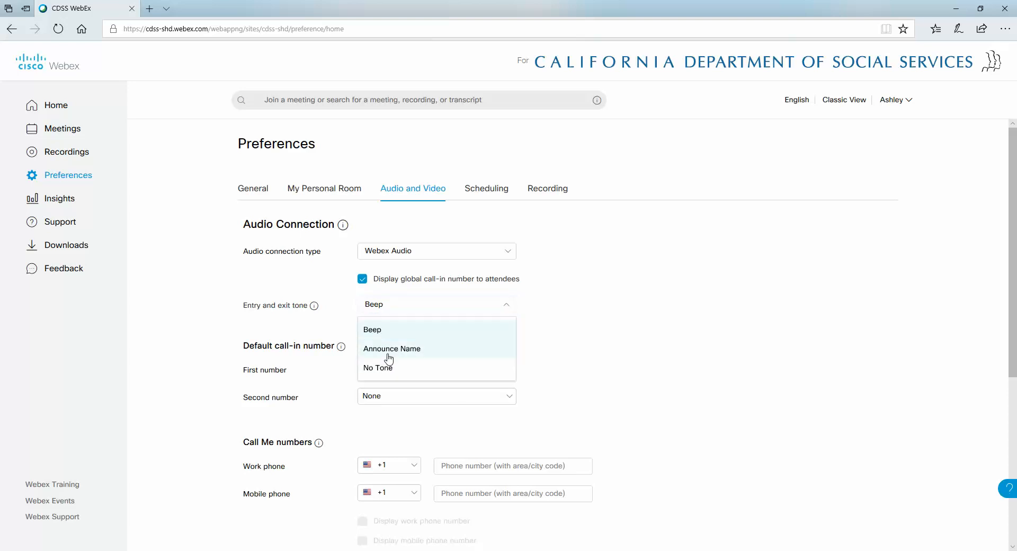
left_click(391, 351)
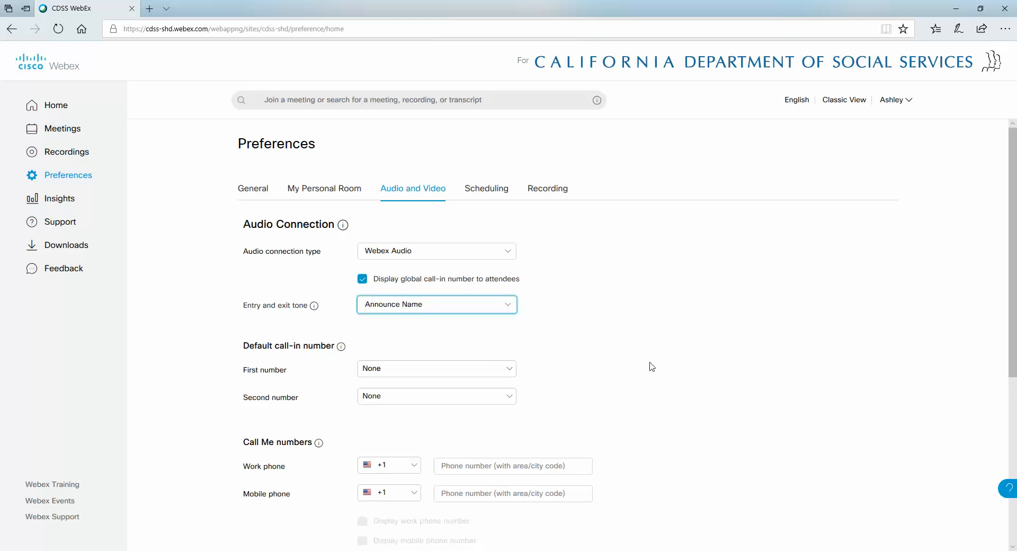
scroll(373, 350, "down", 3)
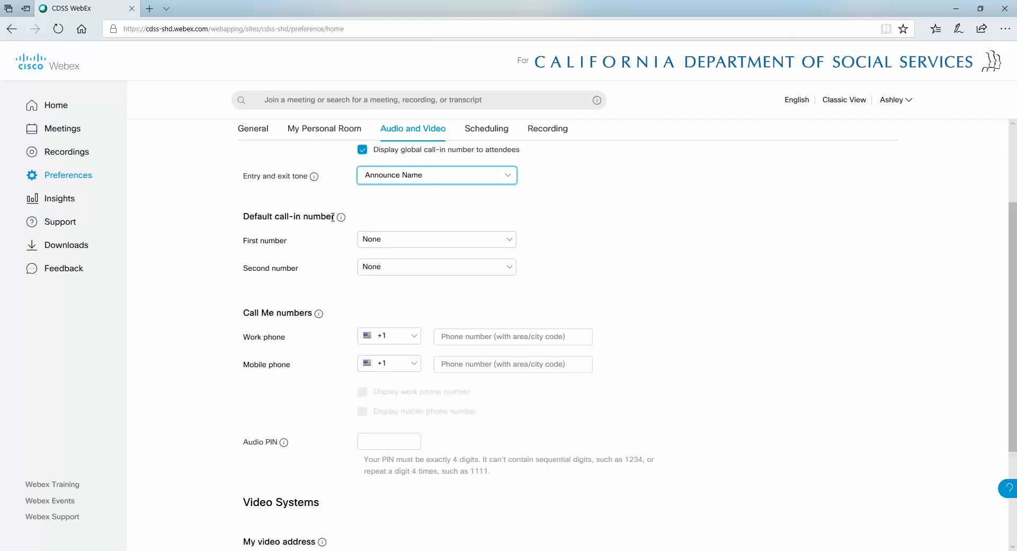
Make United States Toll the first call-in number and enter the user's mobile number for Call Me
left_click(412, 240)
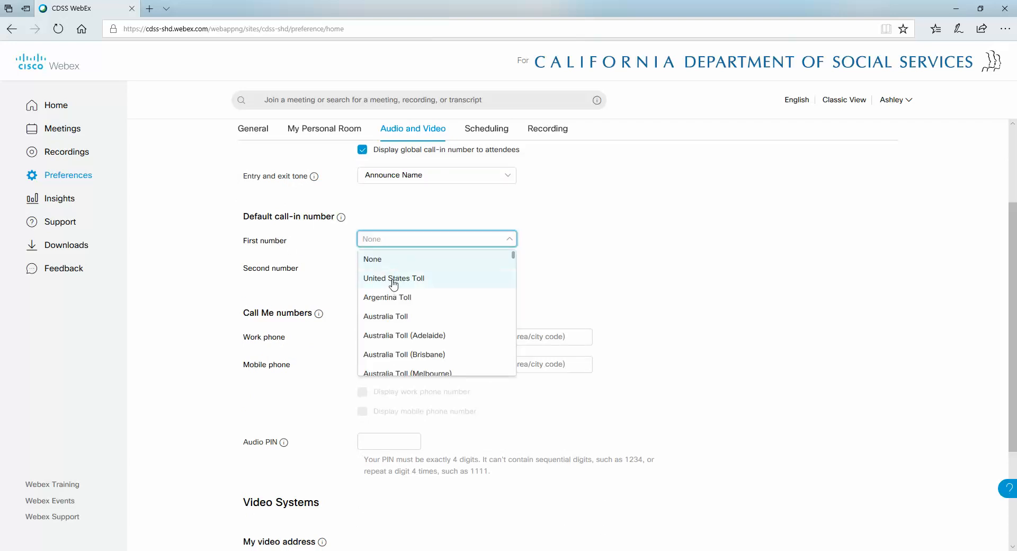
left_click(393, 279)
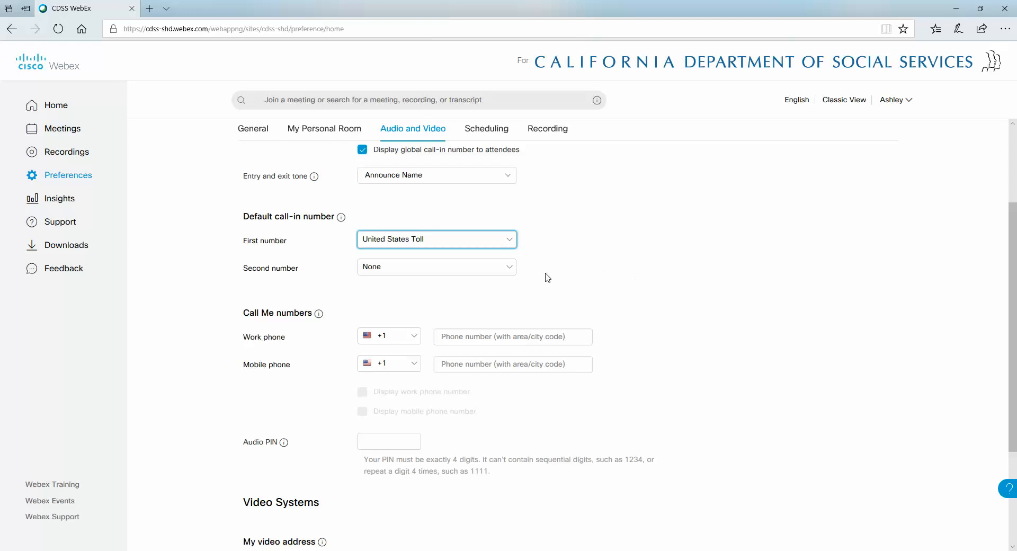
scroll(569, 286, "down", 1)
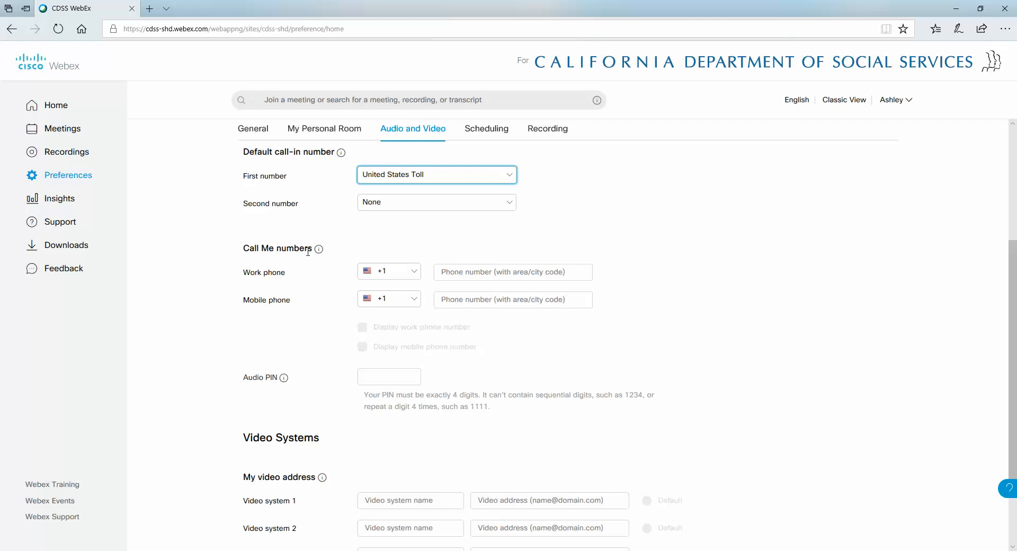
left_click(448, 300)
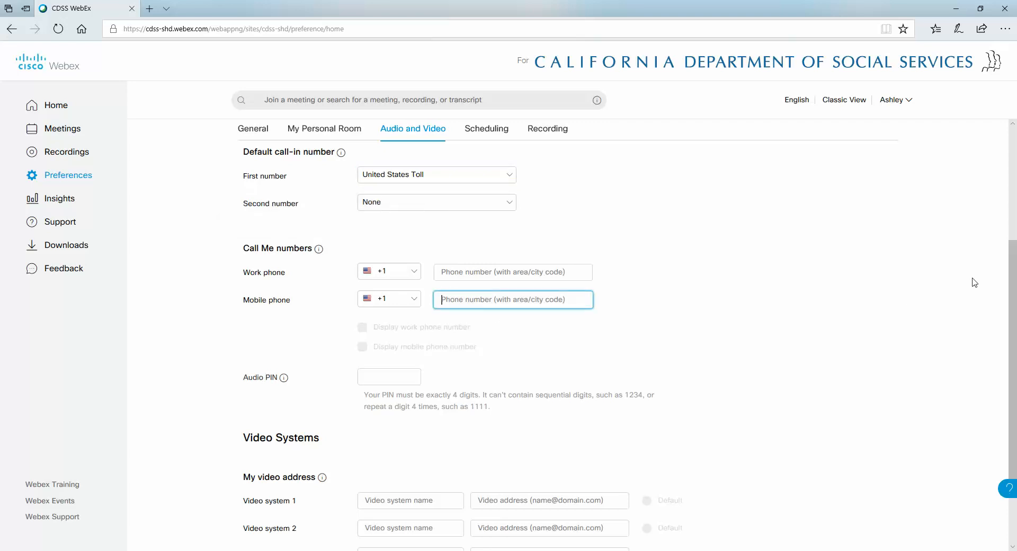
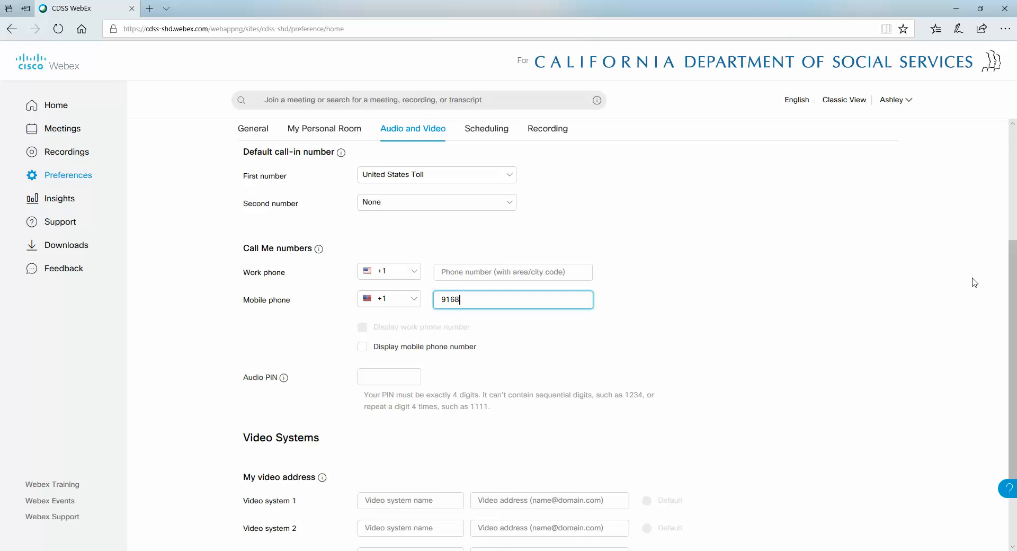
left_click(562, 371)
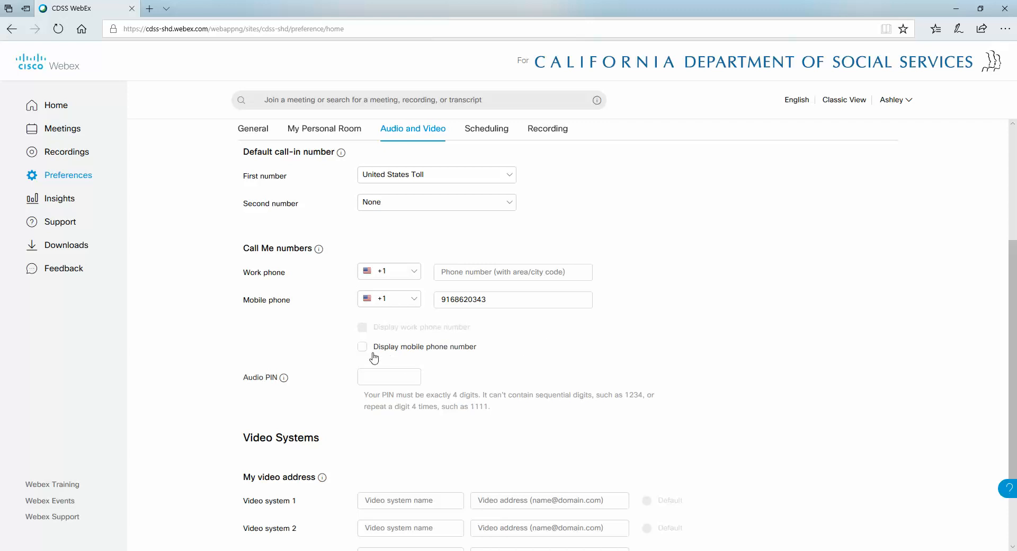
Set the audio PIN, replacing the rejected sequential PIN with an accepted four-digit one
left_click(368, 377)
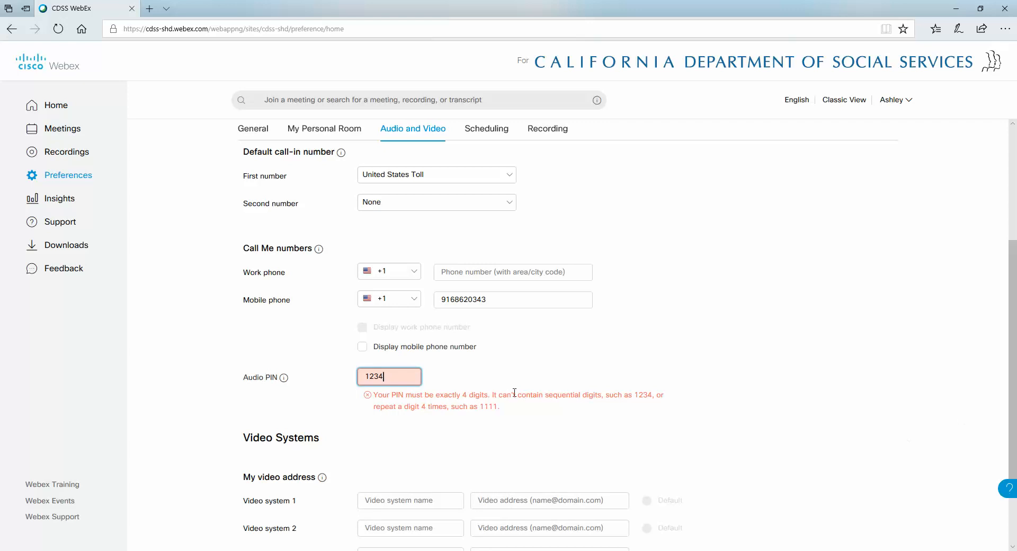
left_click_drag(394, 375, 271, 378)
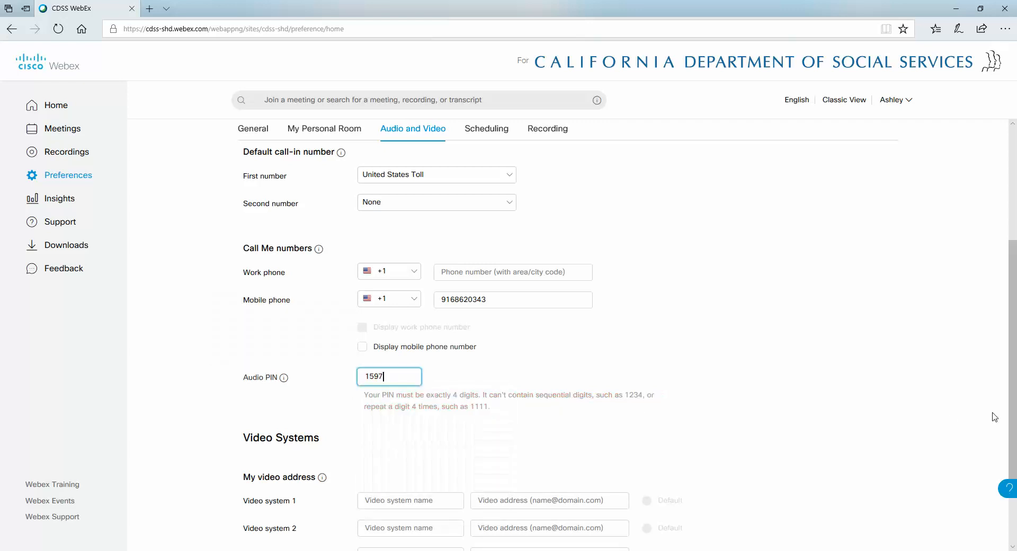
left_click(683, 426)
Save the Audio and Video preferences
scroll(551, 442, "down", 1)
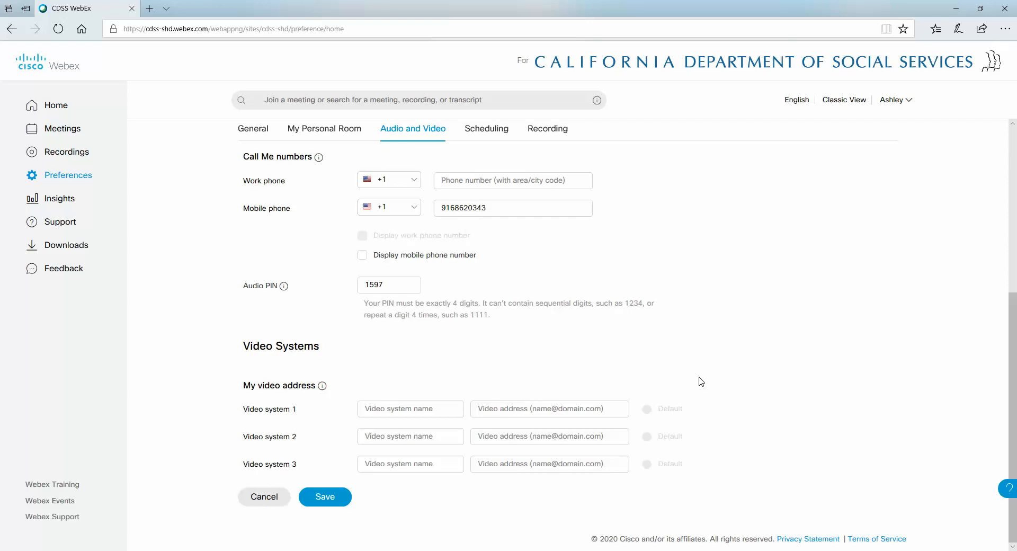
scroll(452, 389, "up", 5)
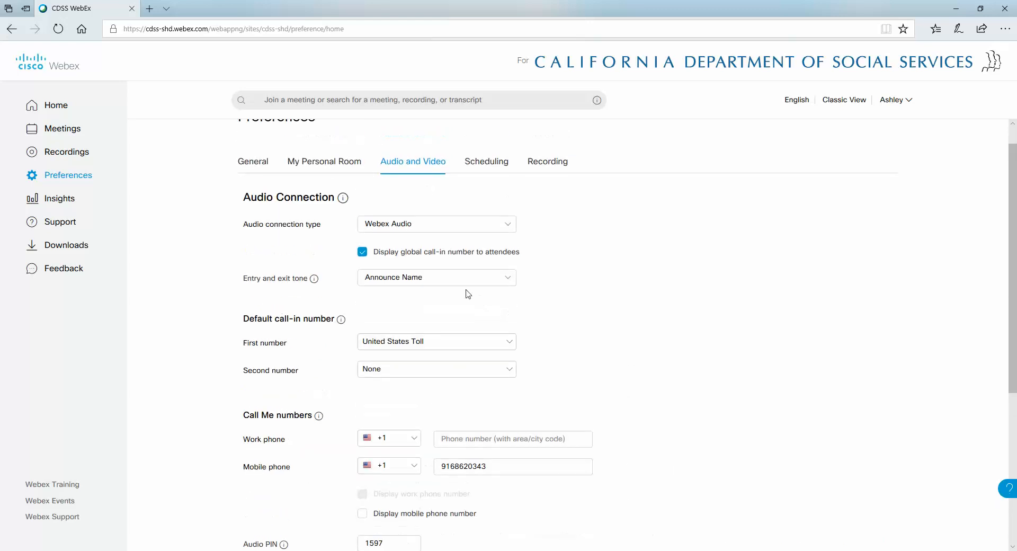
scroll(396, 457, "down", 3)
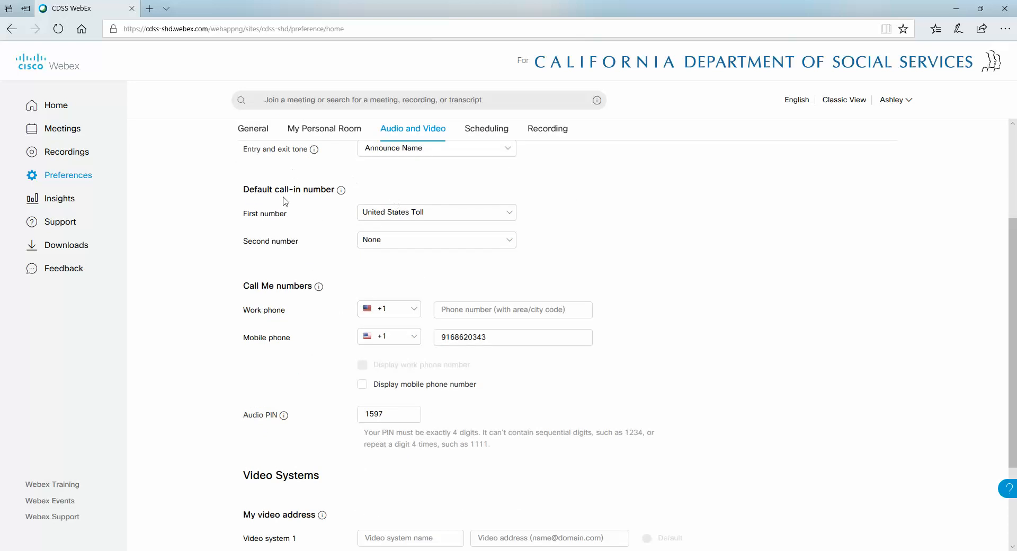
mouse_move(323, 516)
scroll(559, 492, "down", 3)
left_click(326, 498)
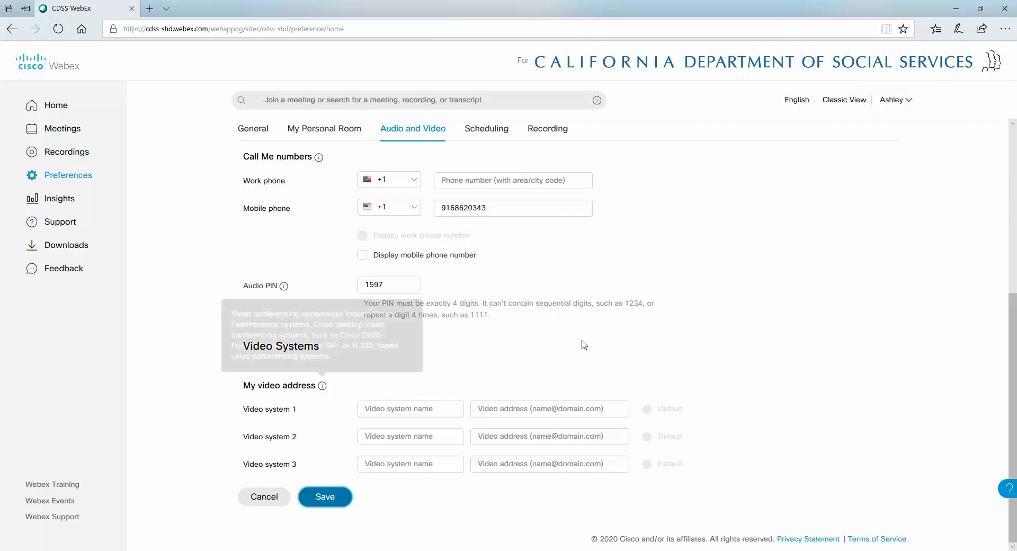
scroll(727, 318, "up", 5)
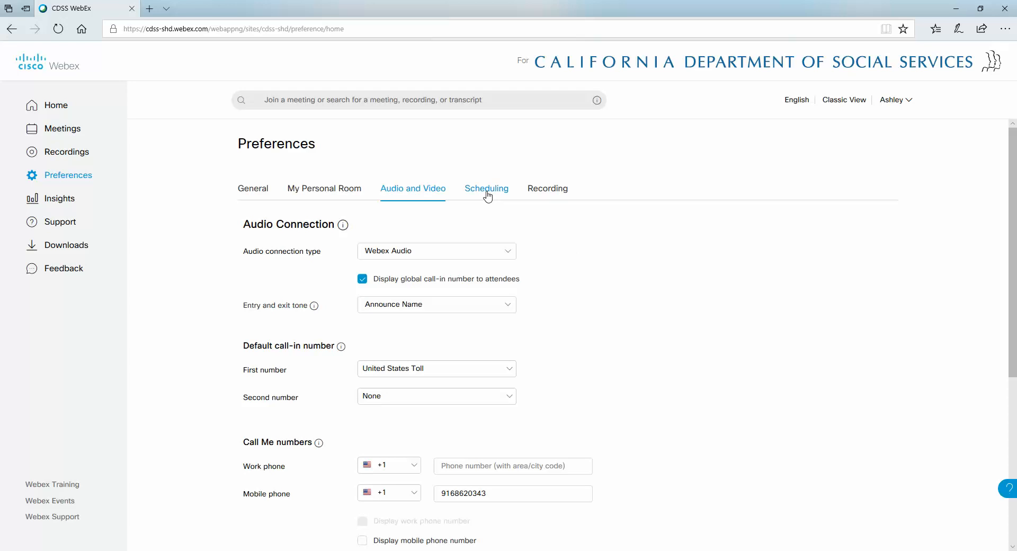
Enable 'Send a copy of the email invitation to me' in Scheduling, save, then view Recording preferences
left_click(487, 197)
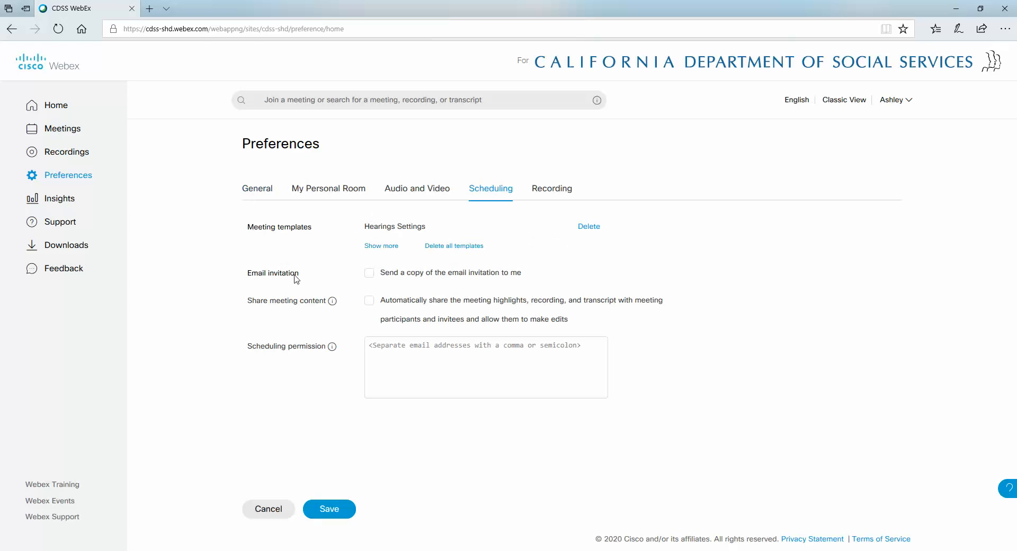
left_click(369, 273)
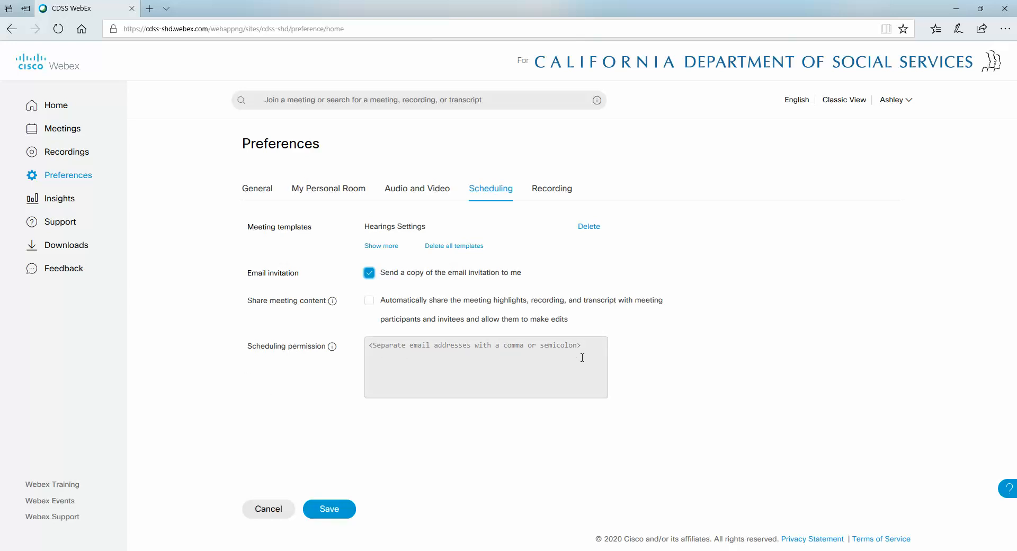
left_click(329, 514)
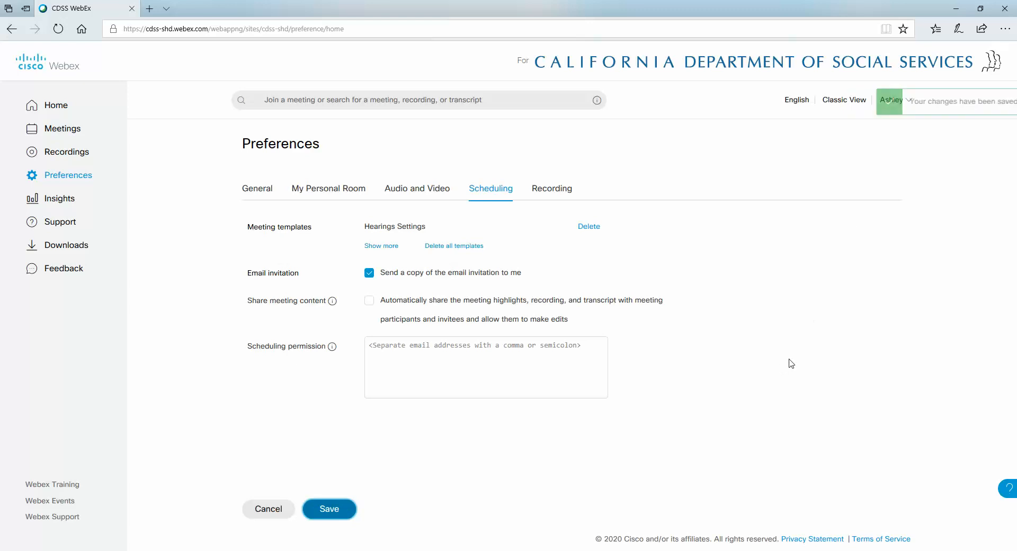
left_click(548, 195)
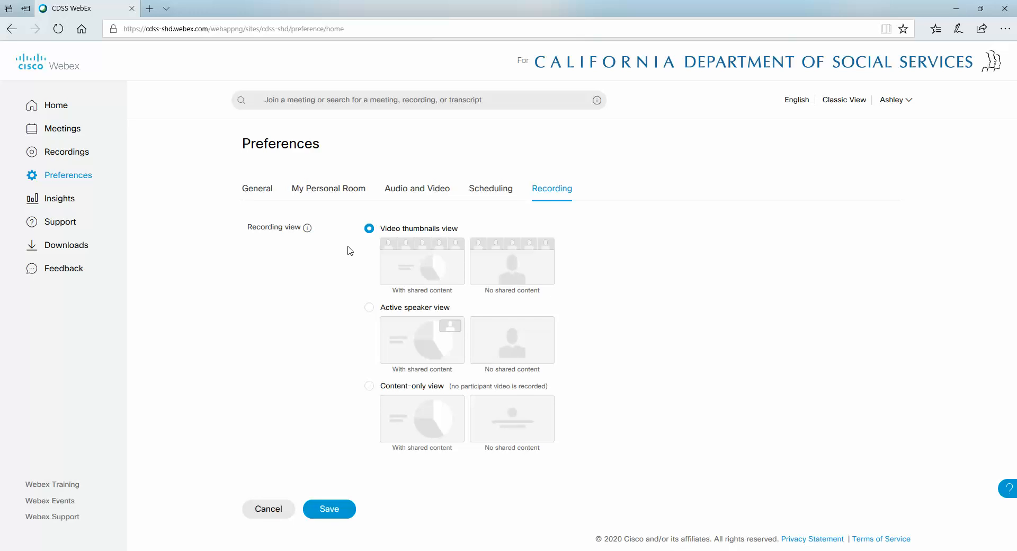
Switch the recording view from Video thumbnails to Content-only view and save it
left_click(368, 390)
left_click(337, 515)
left_click(333, 512)
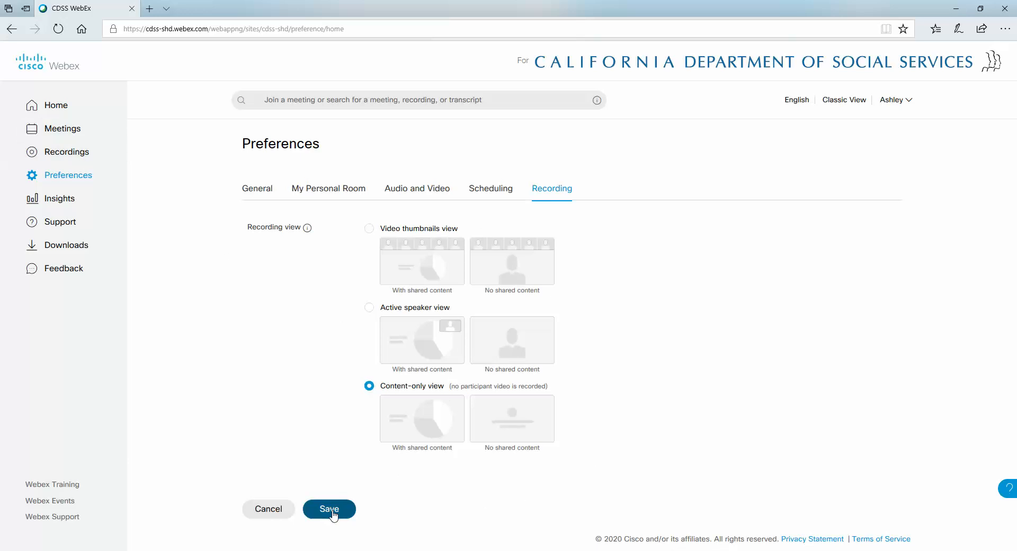